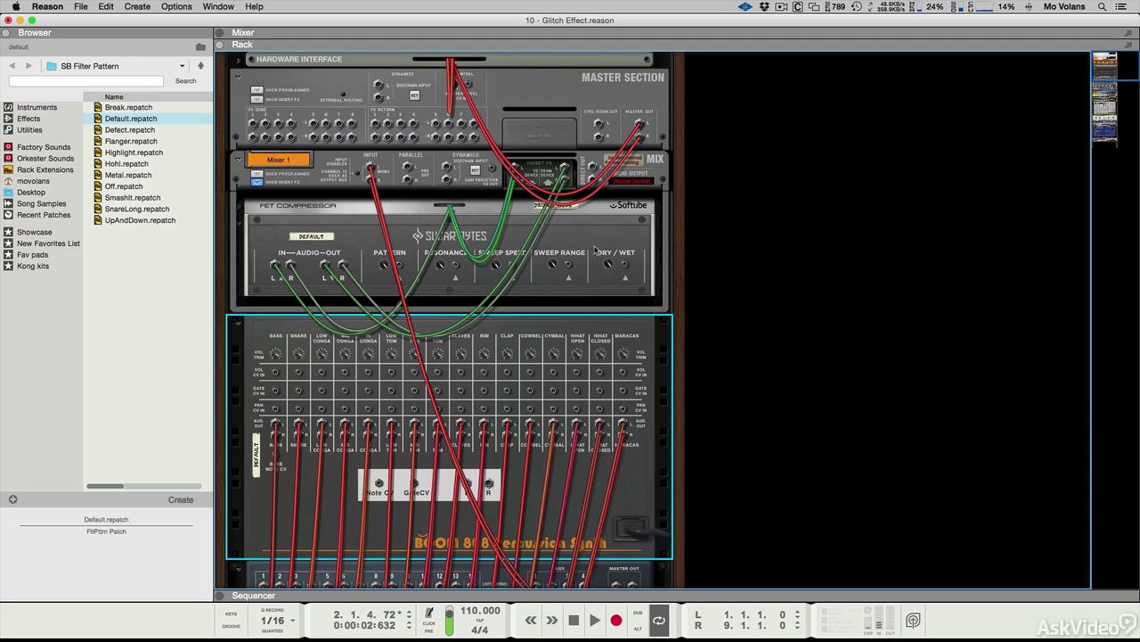
- Flip the rack to its front and bring the Filter Pattern device in Mixer 1's insert effects into view
key("Tab")
scroll(314, 287, "down", 15)
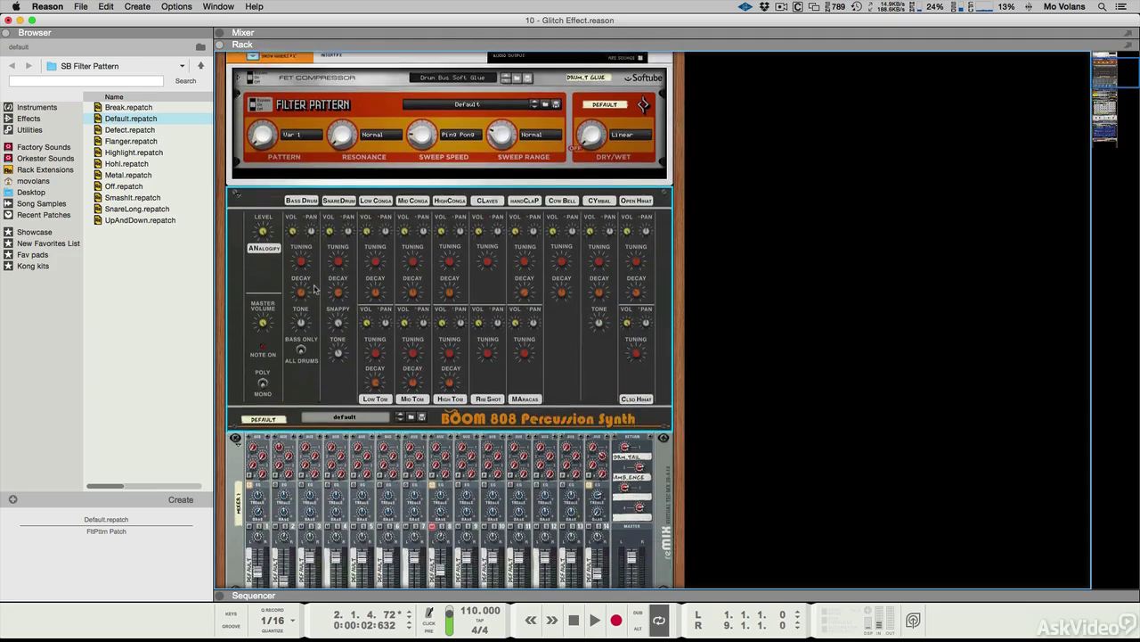
scroll(282, 159, "up", 14)
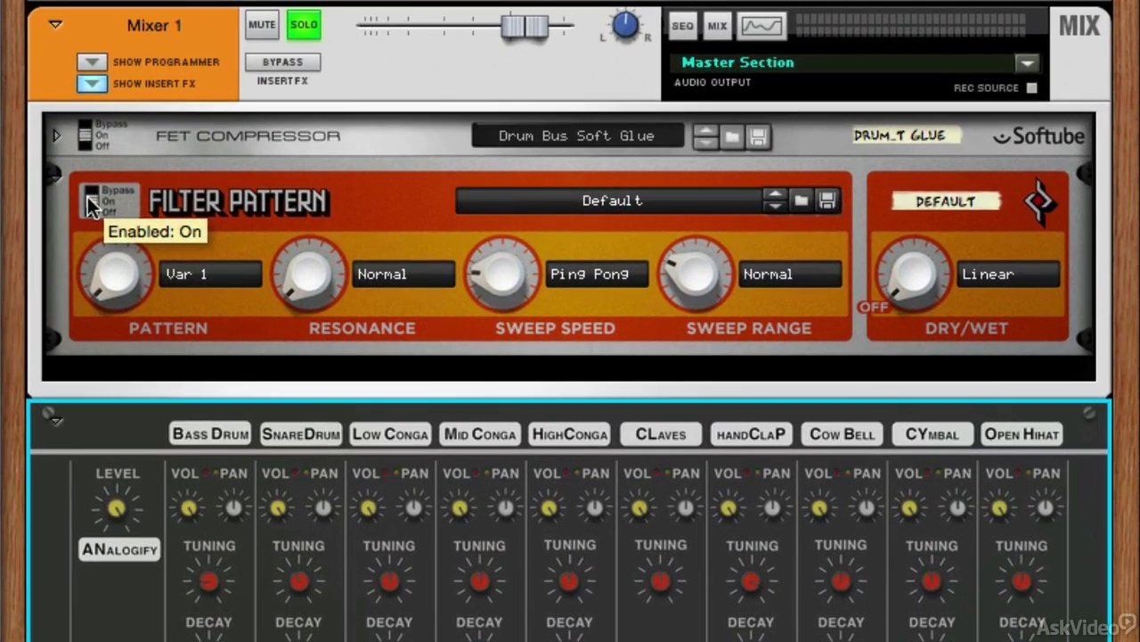
- Turn the Filter Pattern's Dry/Wet, Sweep Speed and Sweep Range all the way down to 0
mouse_move(917, 282)
left_mouse_down()
mouse_move(921, 374)
mouse_move(909, 287)
left_mouse_up()
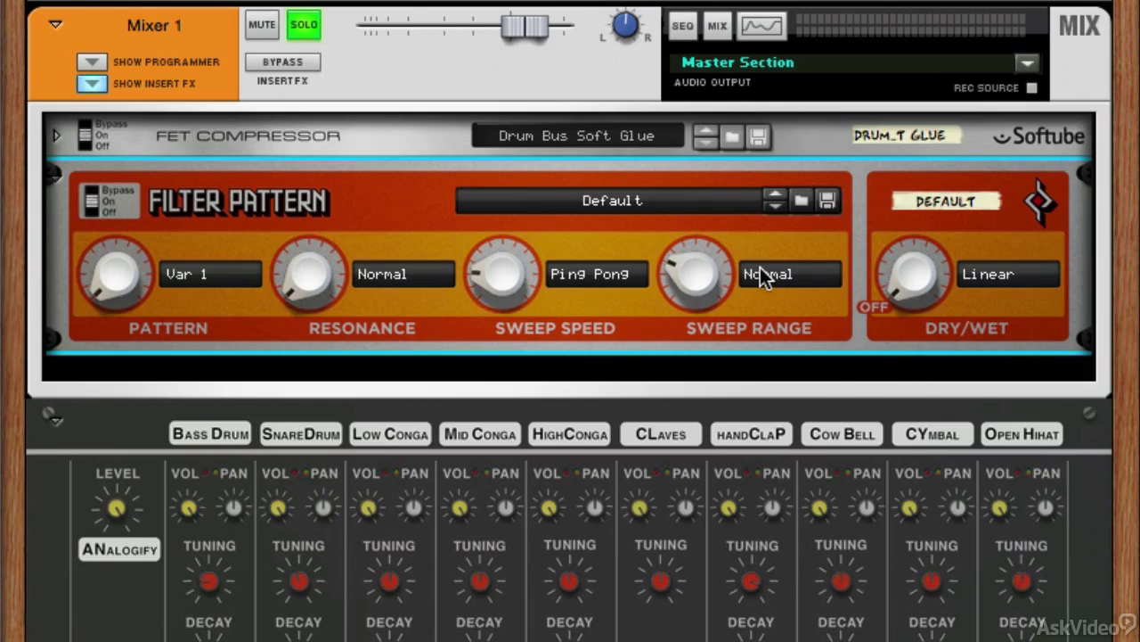
left_click_drag(501, 270, 501, 482)
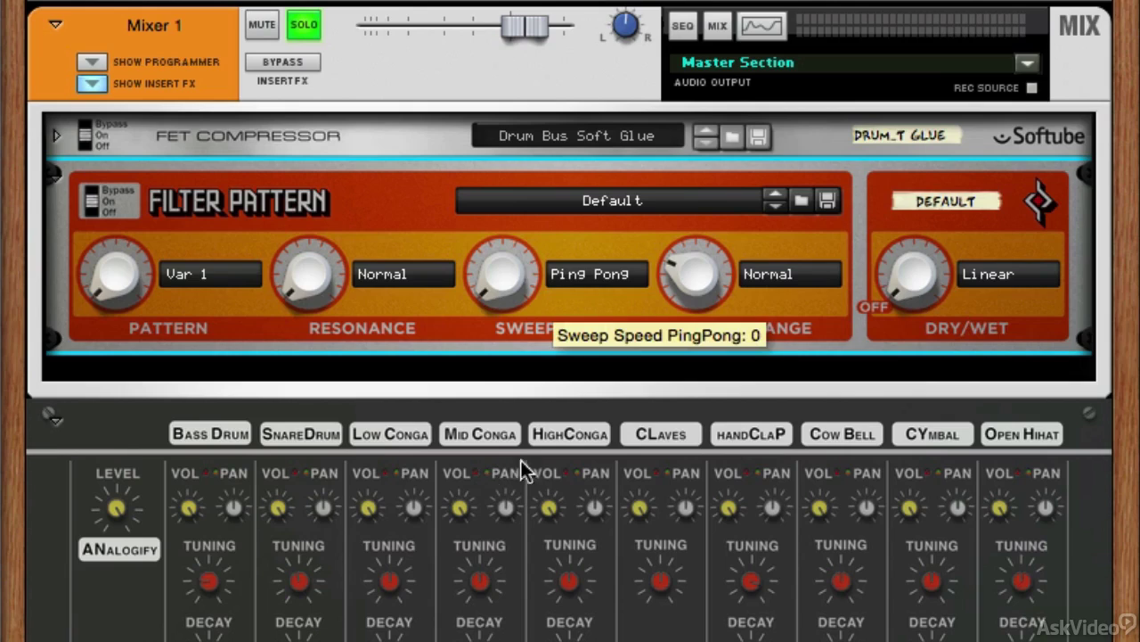
left_click_drag(726, 275, 704, 485)
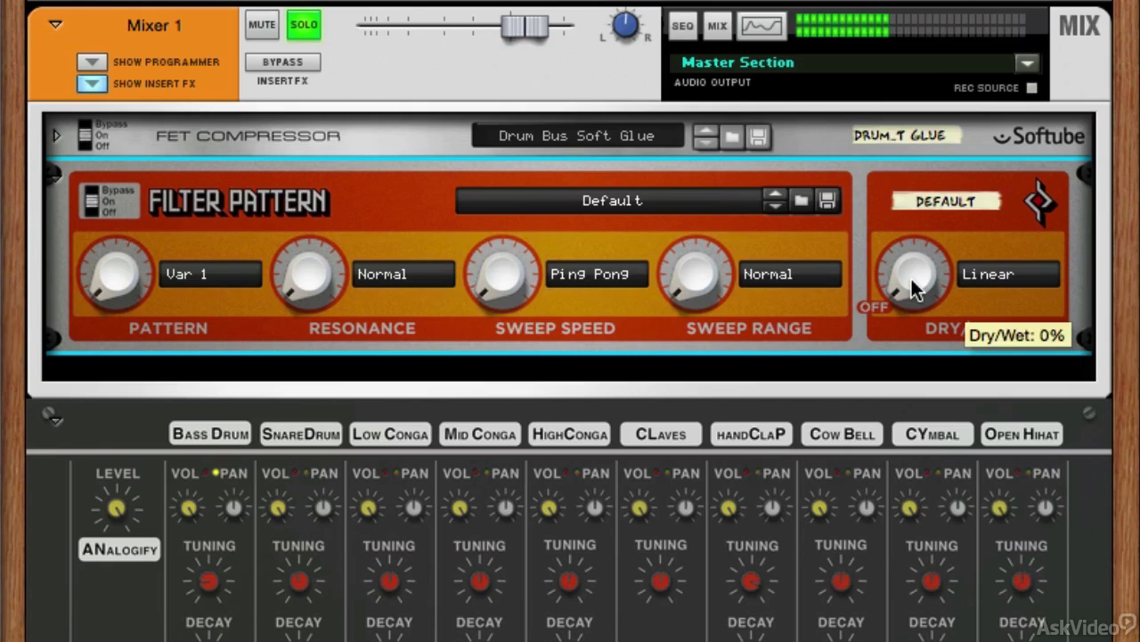
- Turn the Filter Pattern's Dry/Wet up to nearly full and raise Sweep Range to about 49
left_click_drag(912, 279, 913, 191)
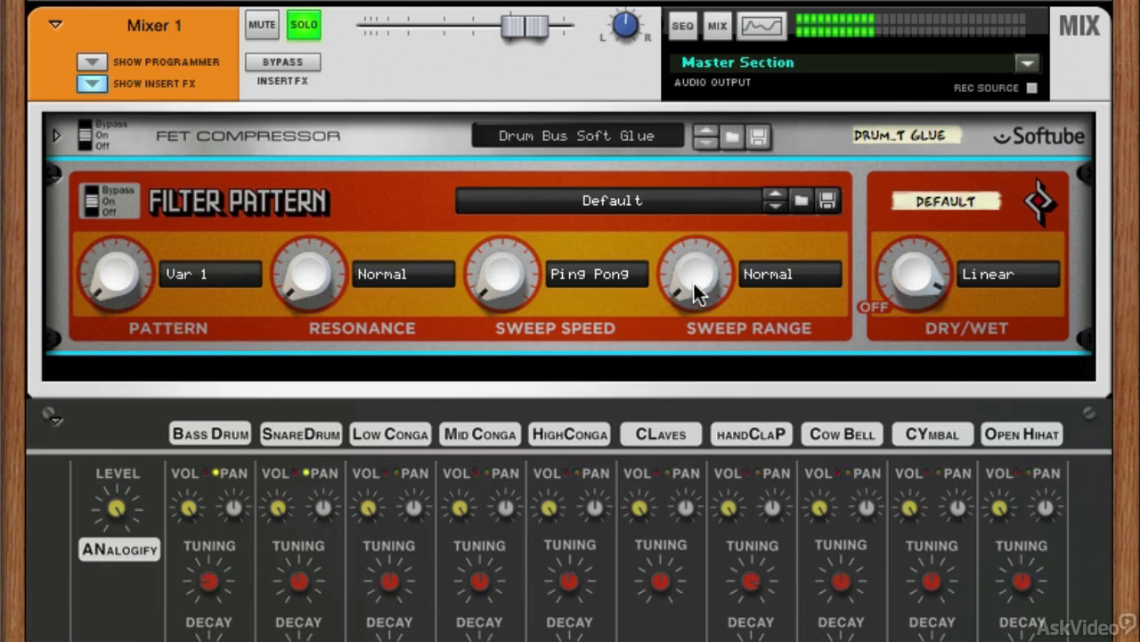
mouse_move(700, 266)
left_click_drag(699, 261, 700, 230)
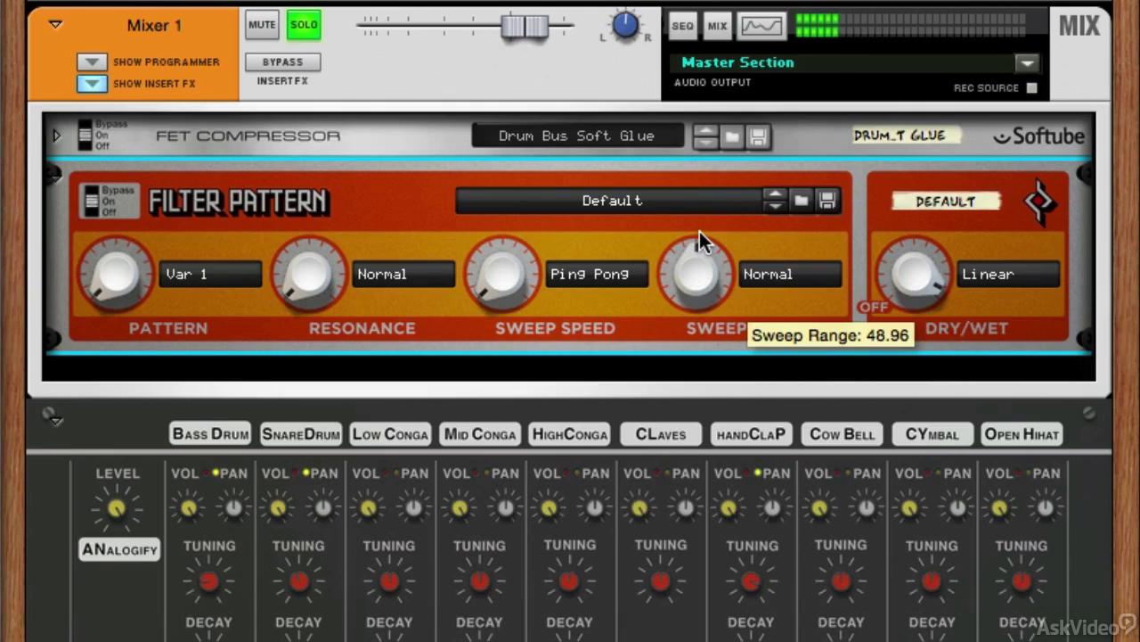
- Raise the Ping Pong Sweep Speed to about 42 and turn up Sweep Range and Resonance
left_click_drag(510, 285, 508, 248)
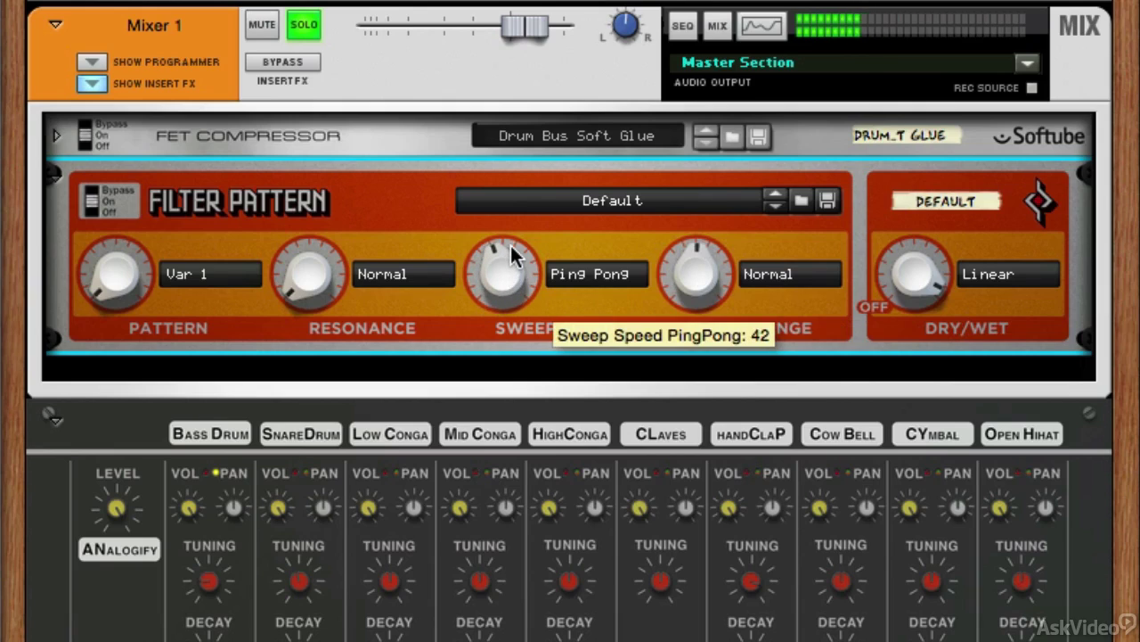
left_click_drag(702, 308, 709, 271)
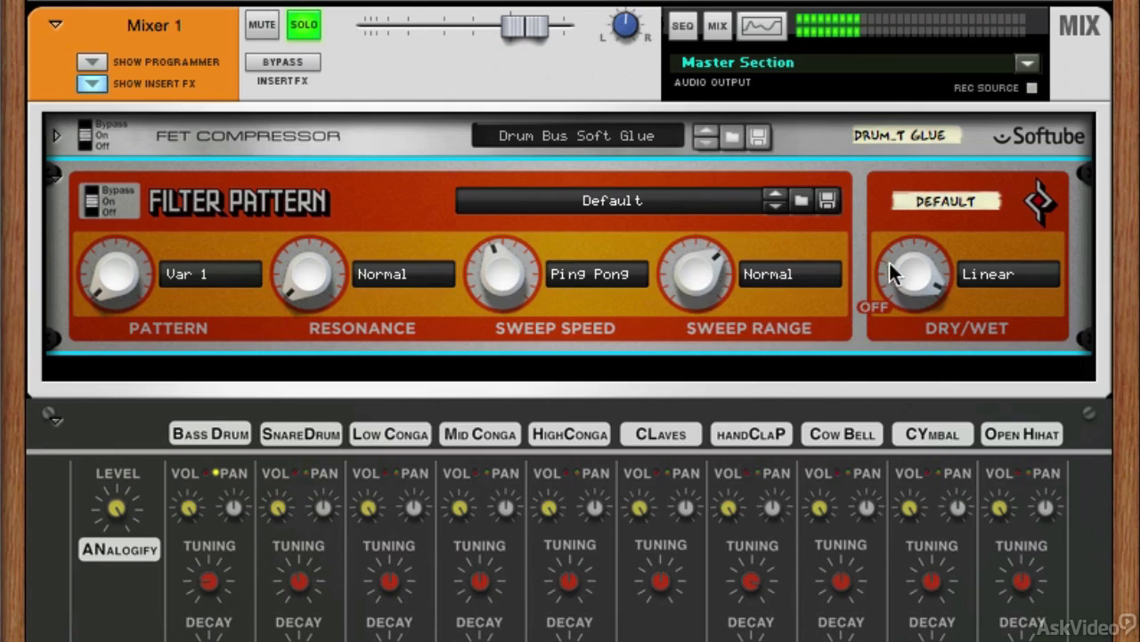
left_click_drag(530, 267, 321, 202)
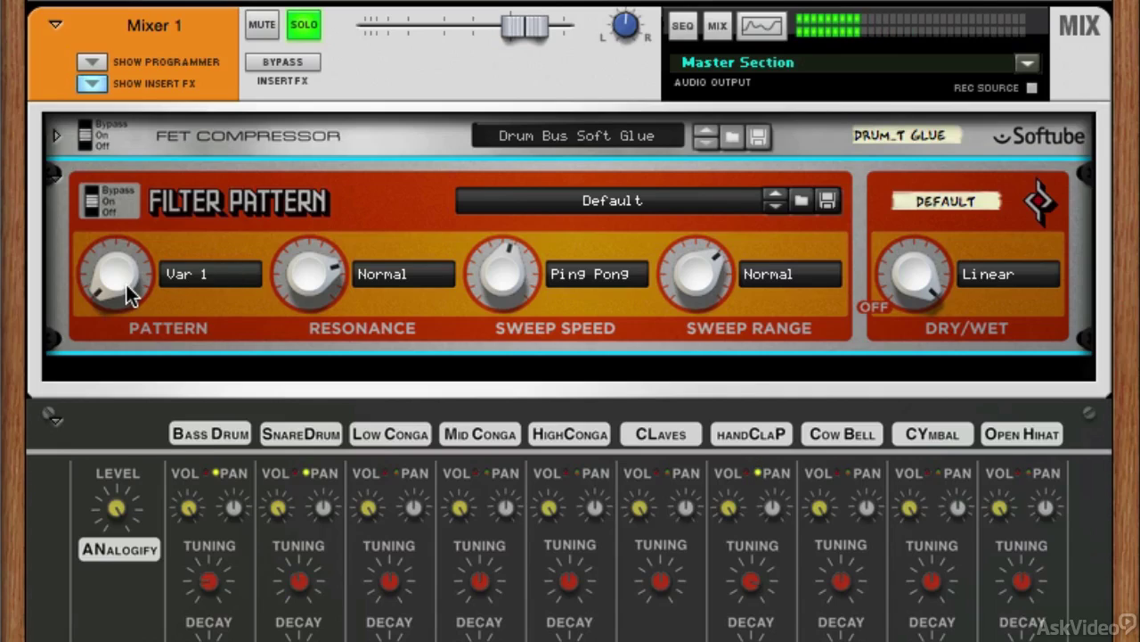
- Lower the Ping Pong Sweep Speed to 30 and work upward through the Filter Pattern's patterns, ending on pattern 24
left_click_drag(126, 291, 122, 265)
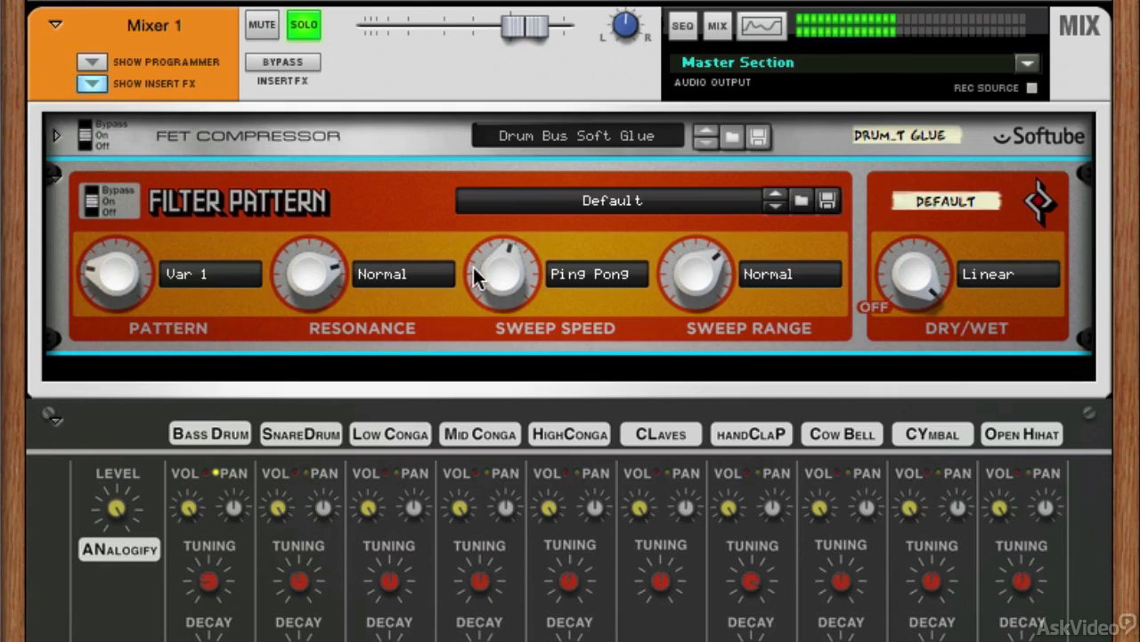
left_click_drag(474, 280, 493, 300)
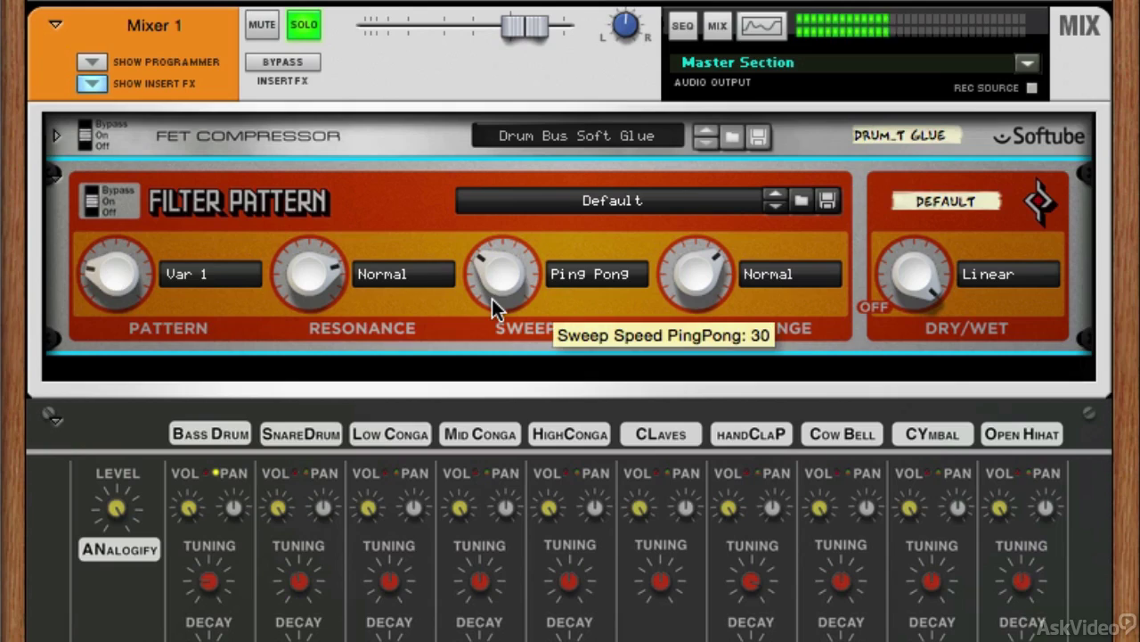
left_click_drag(101, 275, 102, 244)
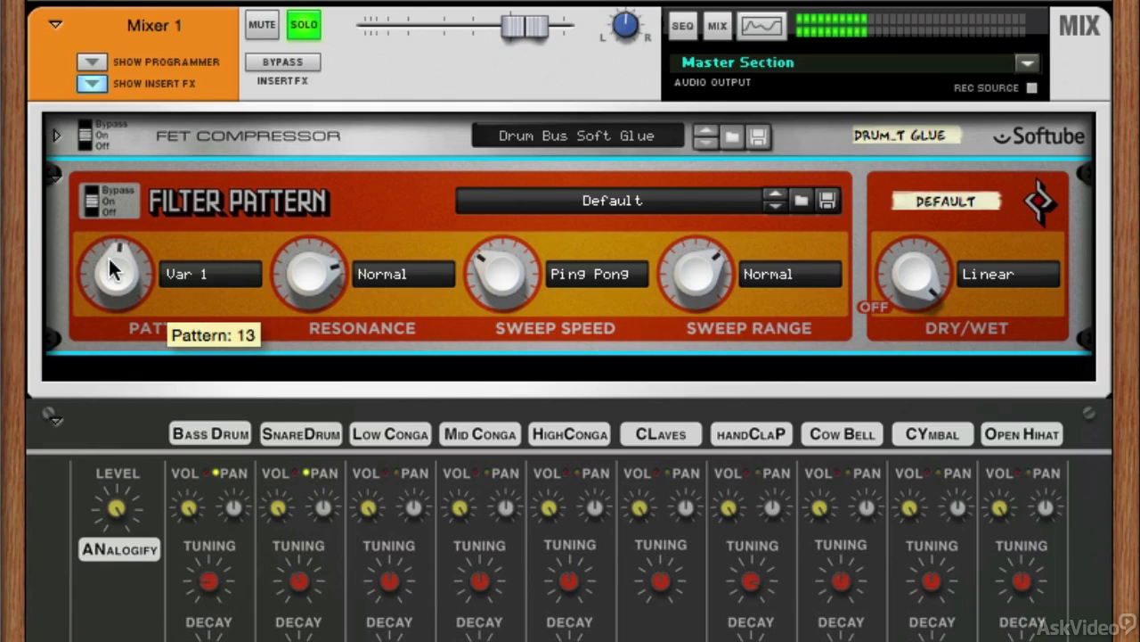
left_click_drag(111, 269, 108, 258)
left_click_drag(112, 249, 113, 246)
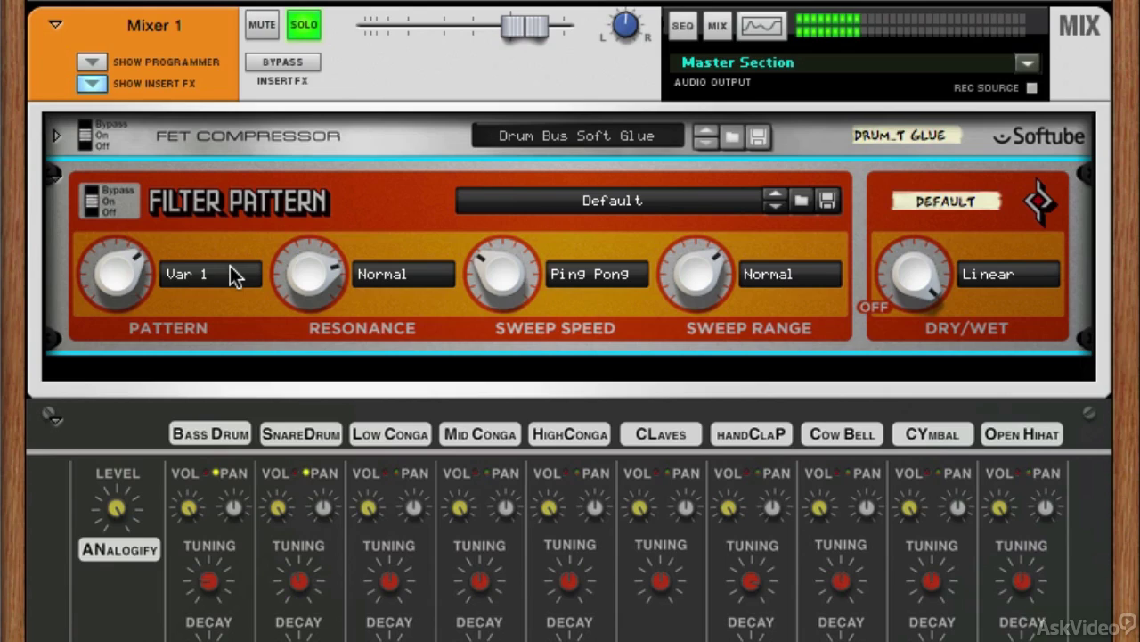
left_click_drag(122, 283, 124, 205)
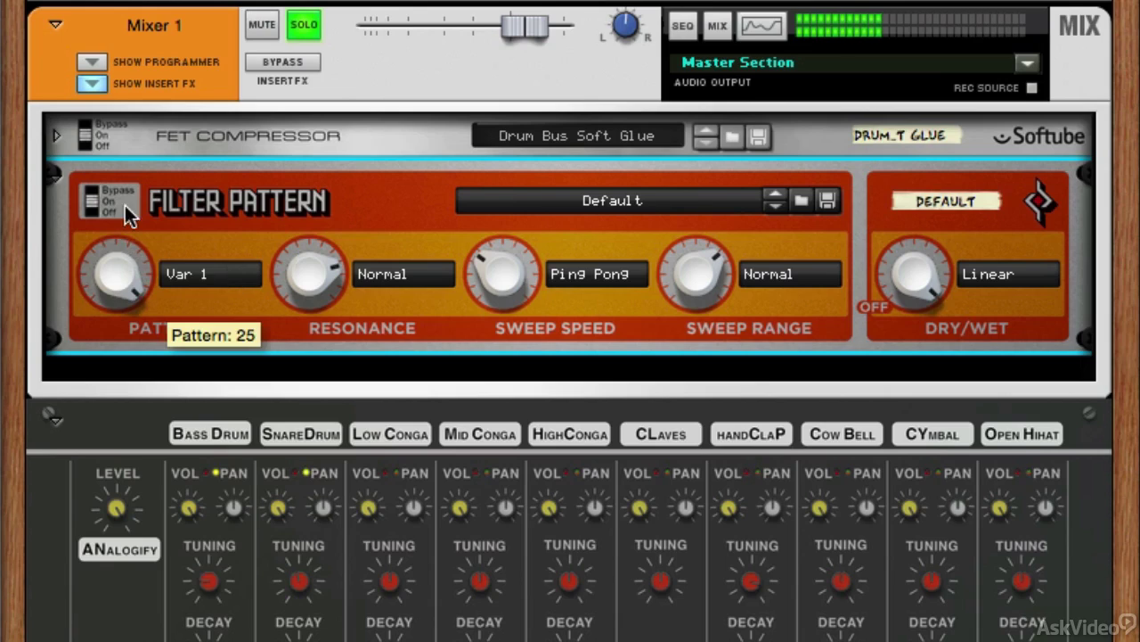
left_click_drag(123, 252, 123, 262)
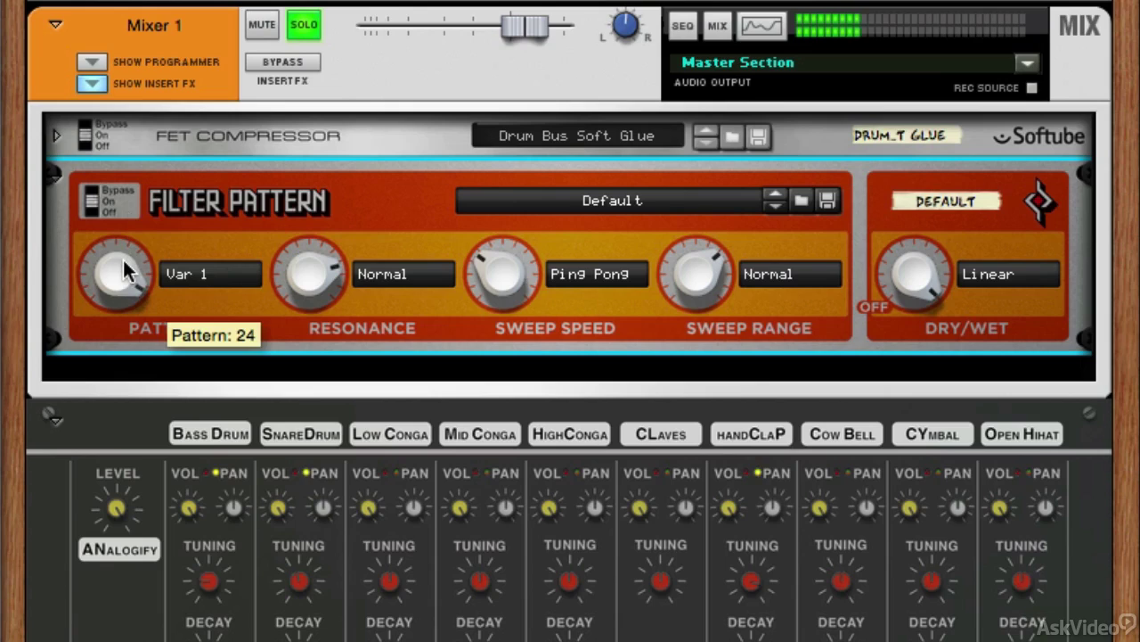
- Try pattern variation Var 4, settle on Var 6, and set the Resonance mode to Length * 2
left_click(211, 274)
left_click(232, 348)
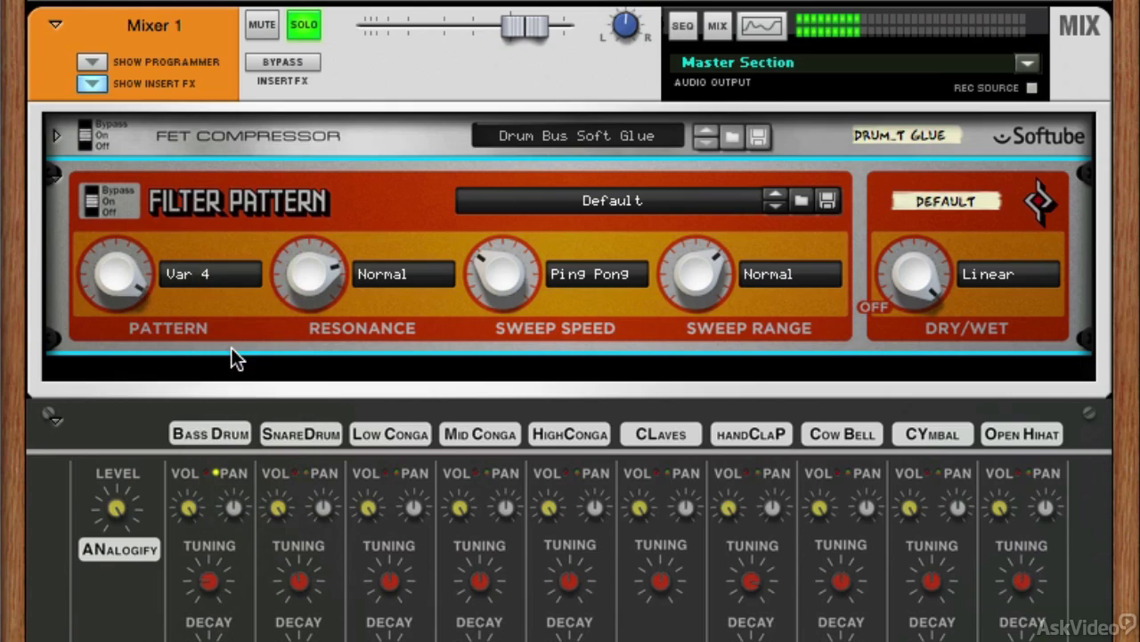
left_click(207, 276)
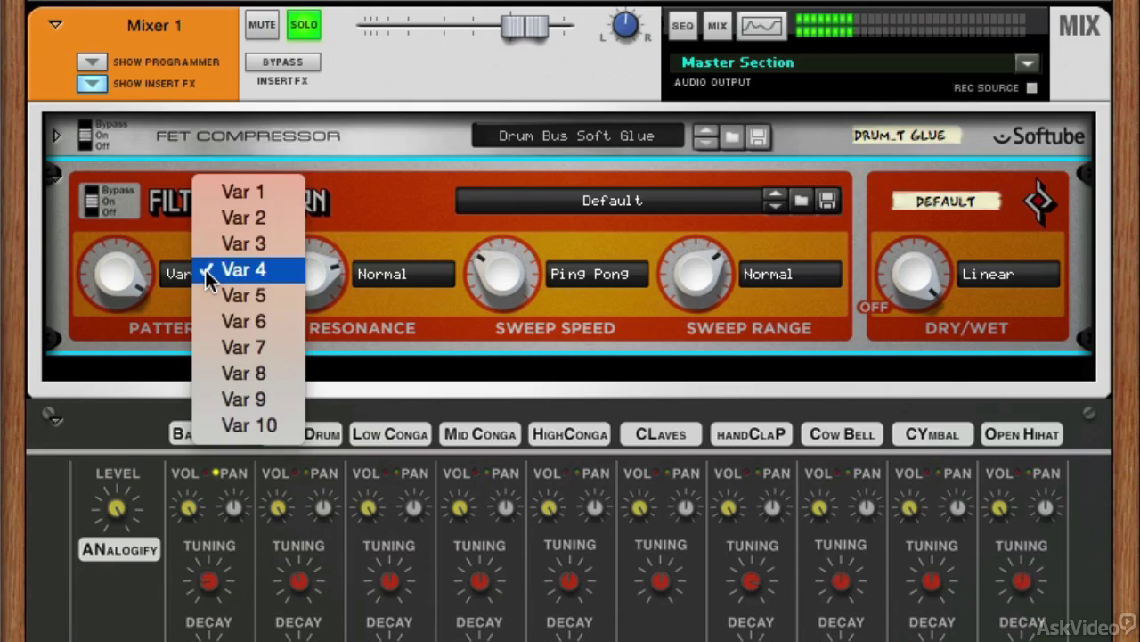
left_click(226, 321)
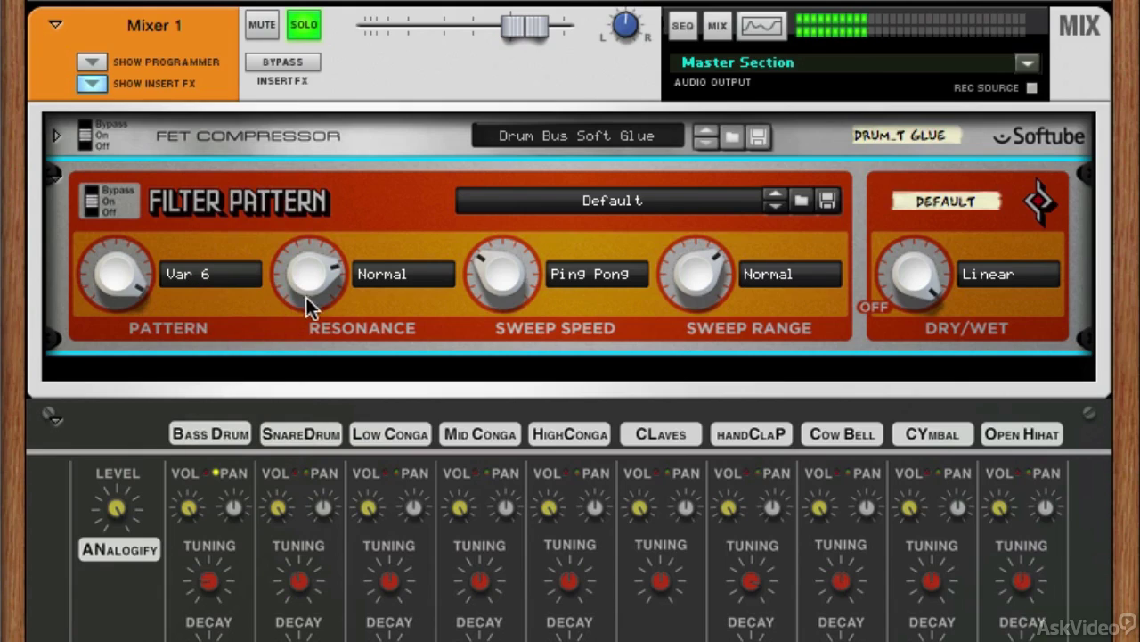
left_click(381, 279)
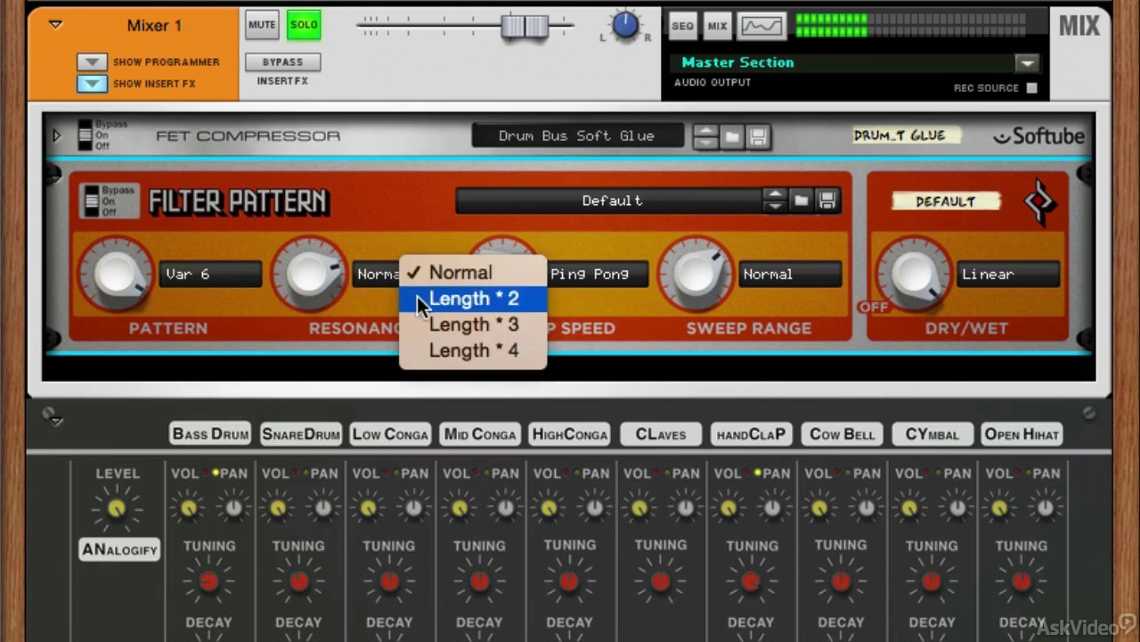
left_click(419, 296)
- Switch the Sweep Speed mode to Synced and raise the Sweep Speed to roughly two-thirds
left_click(588, 276)
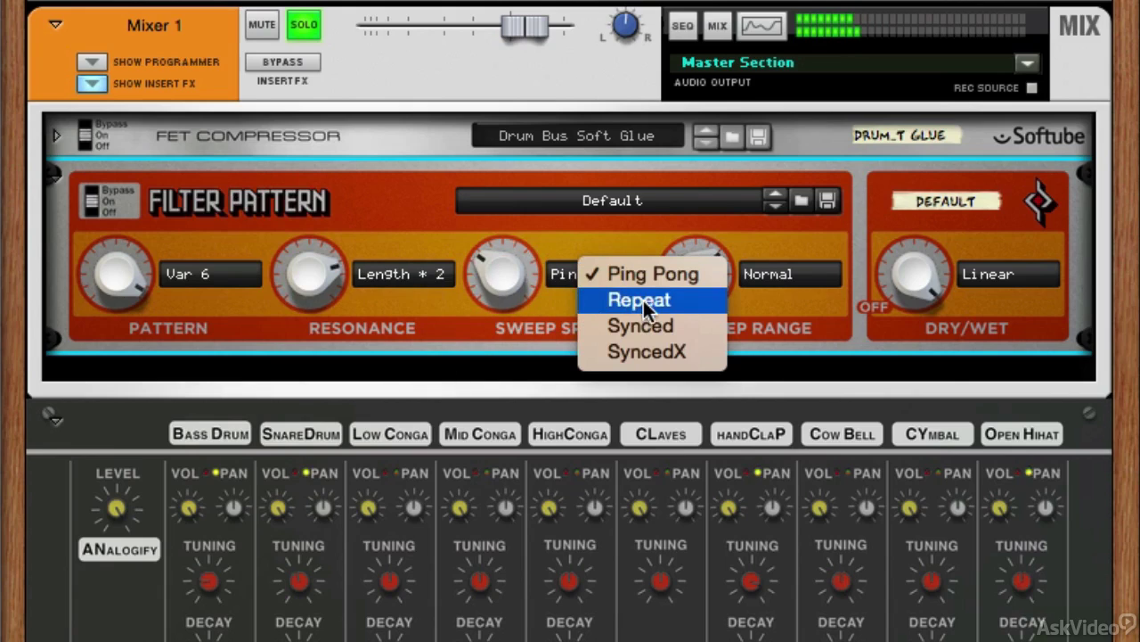
key("Escape")
left_click_drag(504, 284, 515, 210)
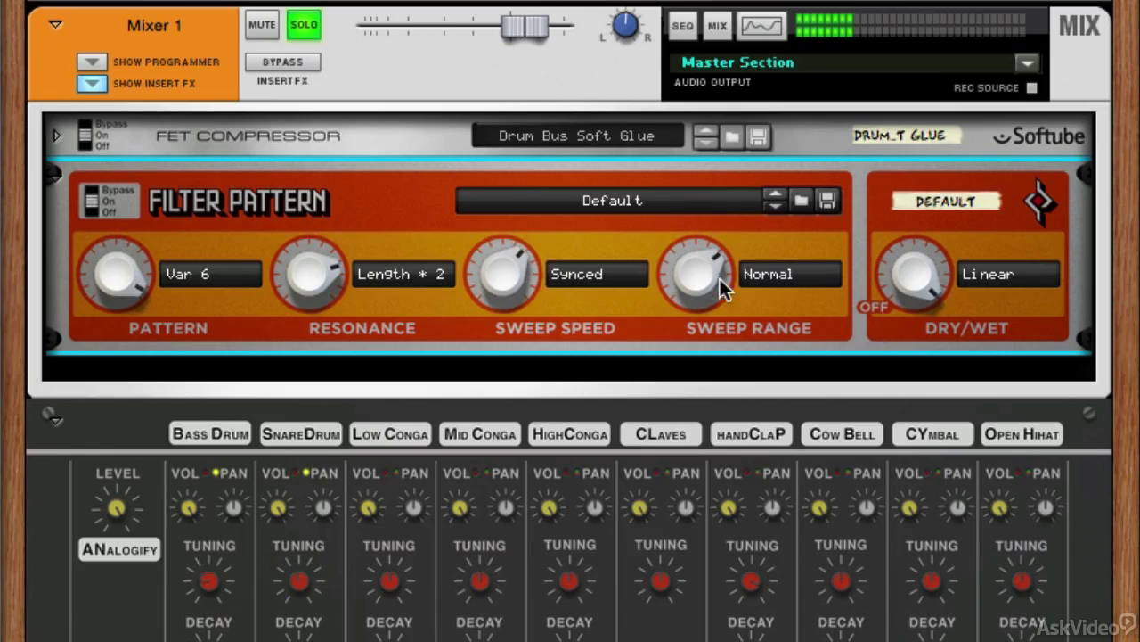
- Switch the Sweep Range mode to Inverse and sweep its amount, ending at about 78.35
left_click(756, 275)
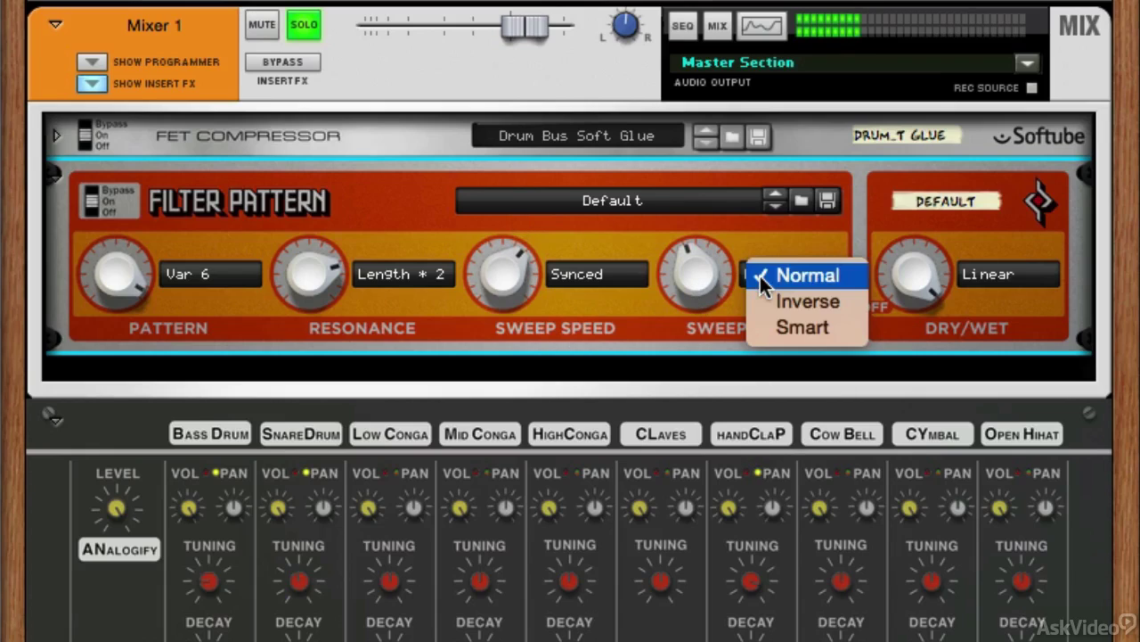
left_click(802, 304)
left_click_drag(700, 298, 697, 242)
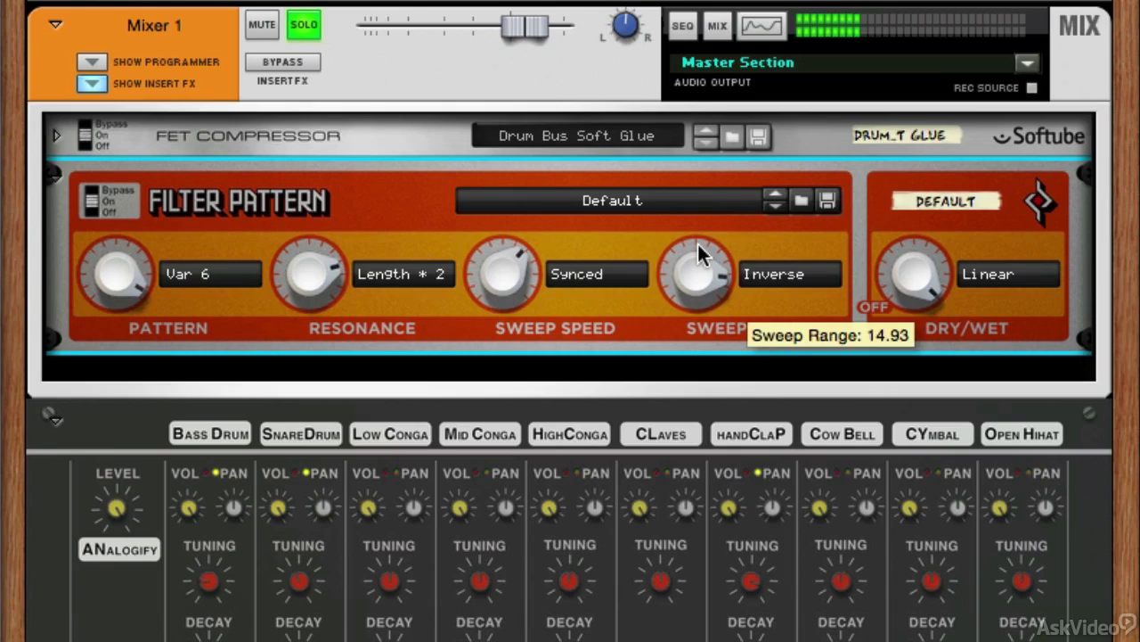
left_click_drag(698, 242, 690, 262)
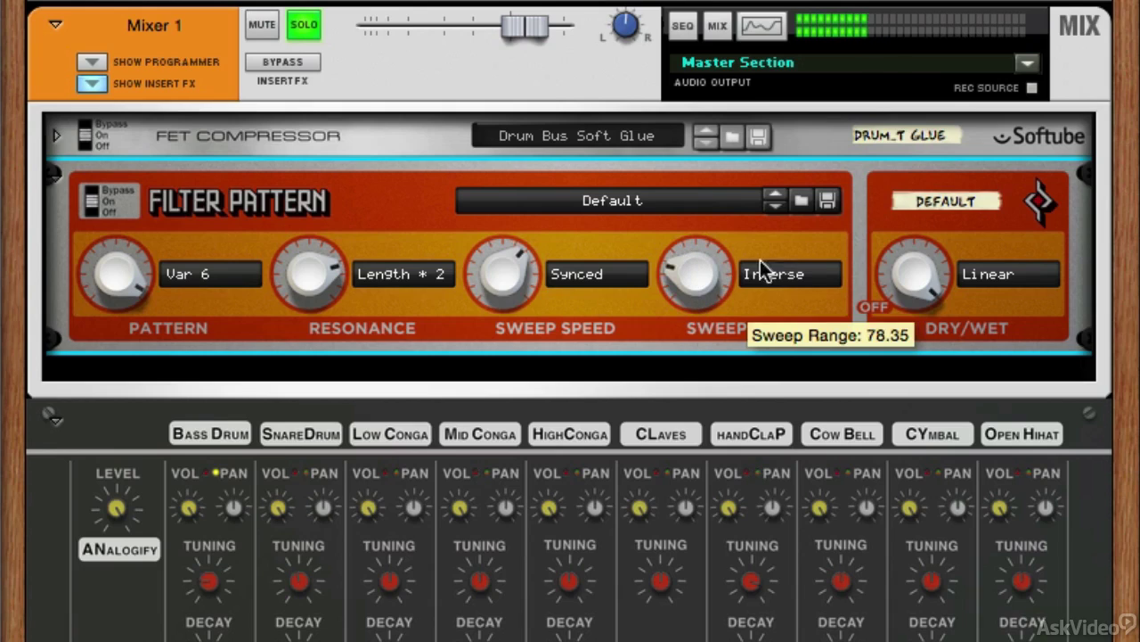
- Switch the Sweep Range mode to Smart, then raise Sweep Range and turn Resonance fully up
left_click(766, 276)
left_click(810, 294)
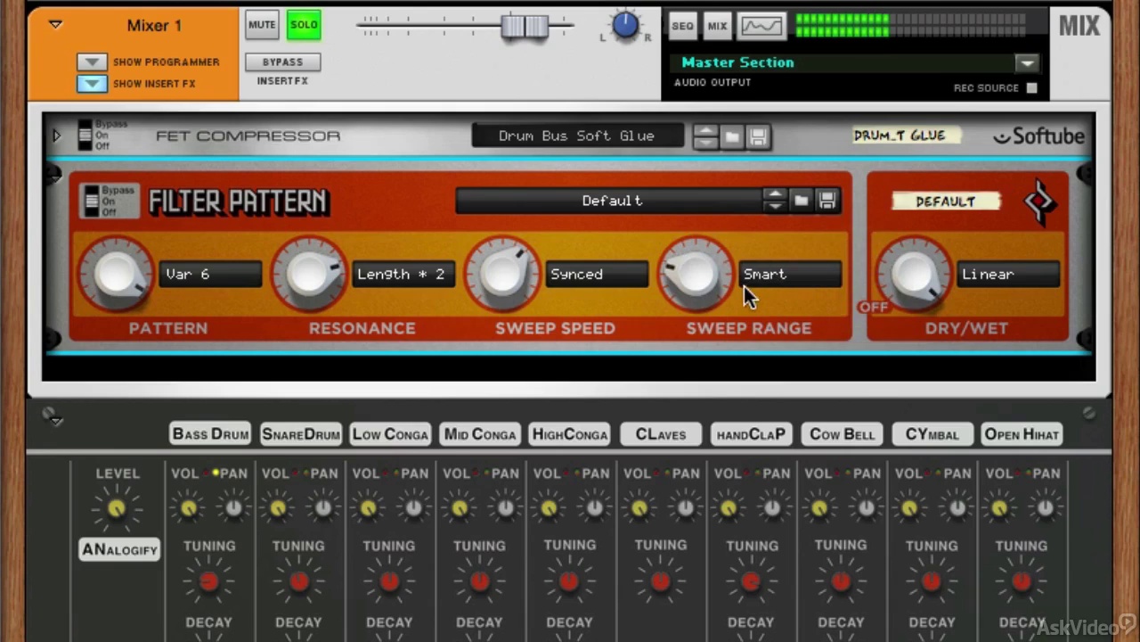
left_click_drag(719, 284, 716, 233)
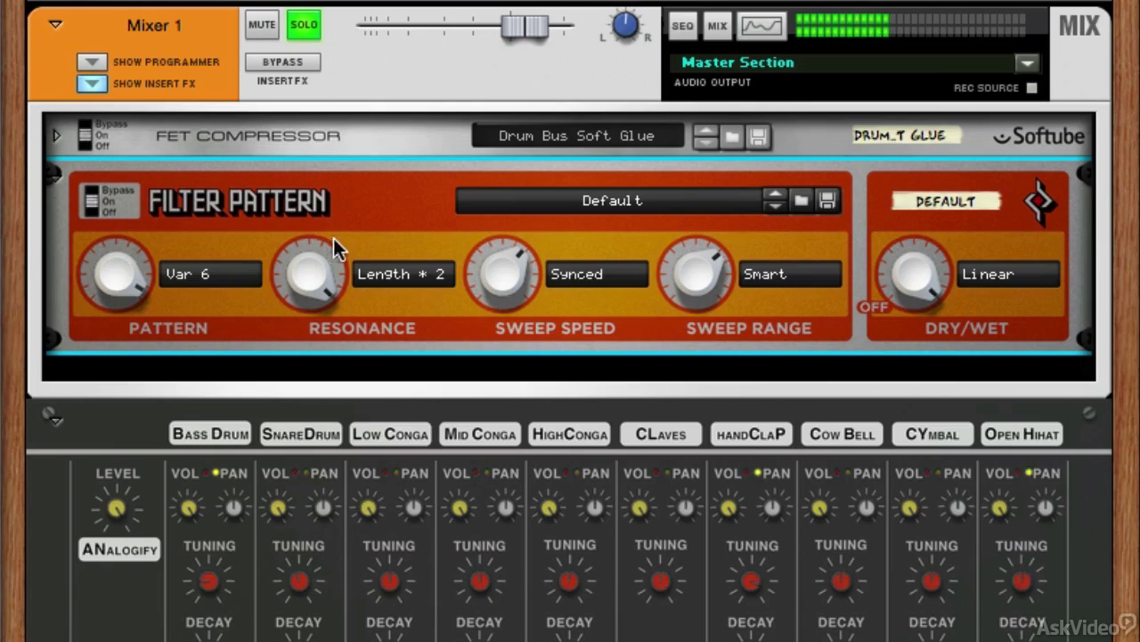
- Lower the Pattern amount to roughly two-thirds and set the Resonance mode back to Normal
left_click_drag(121, 298, 119, 315)
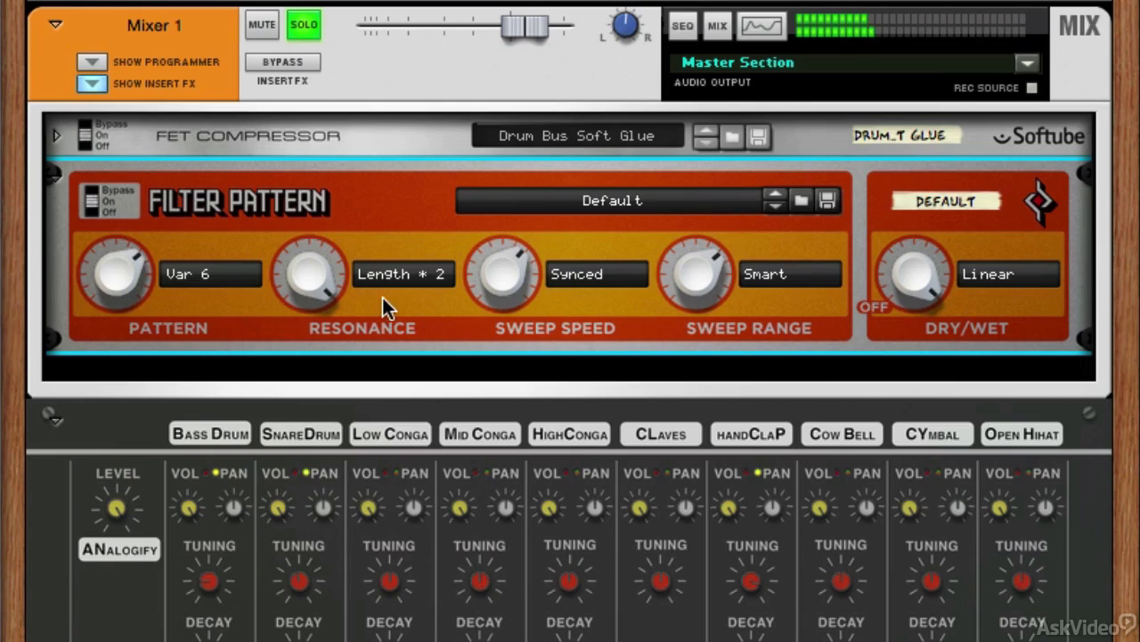
left_click(396, 272)
left_click(407, 244)
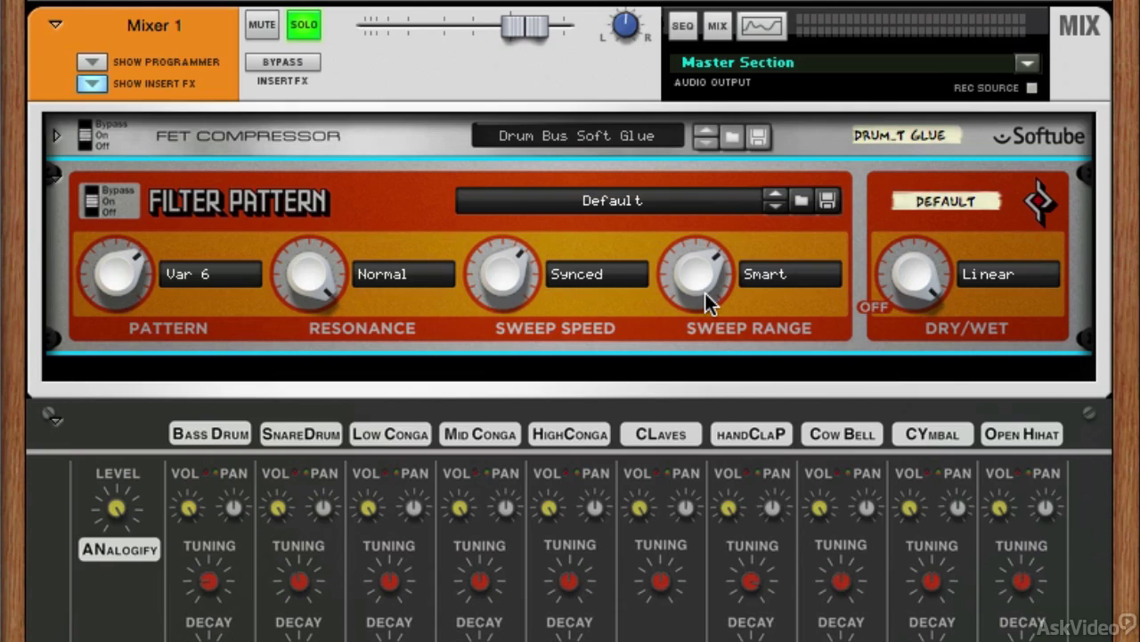
- Review the available Pattern variations and Resonance length modes, leaving both selections as they are
left_click(212, 273)
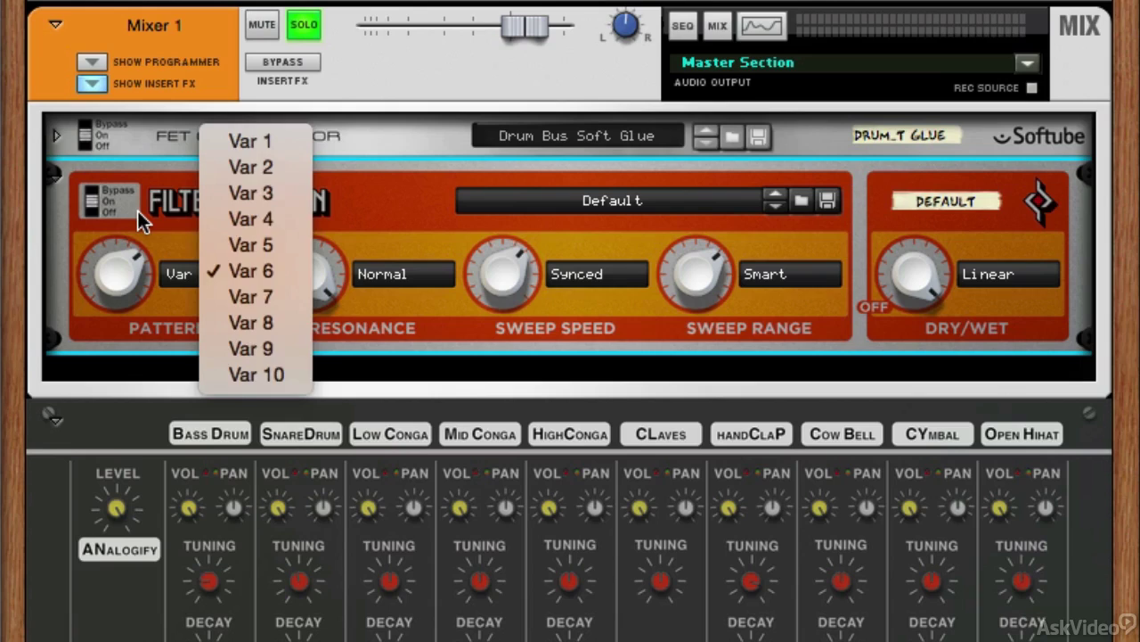
left_click(137, 210)
left_click(424, 276)
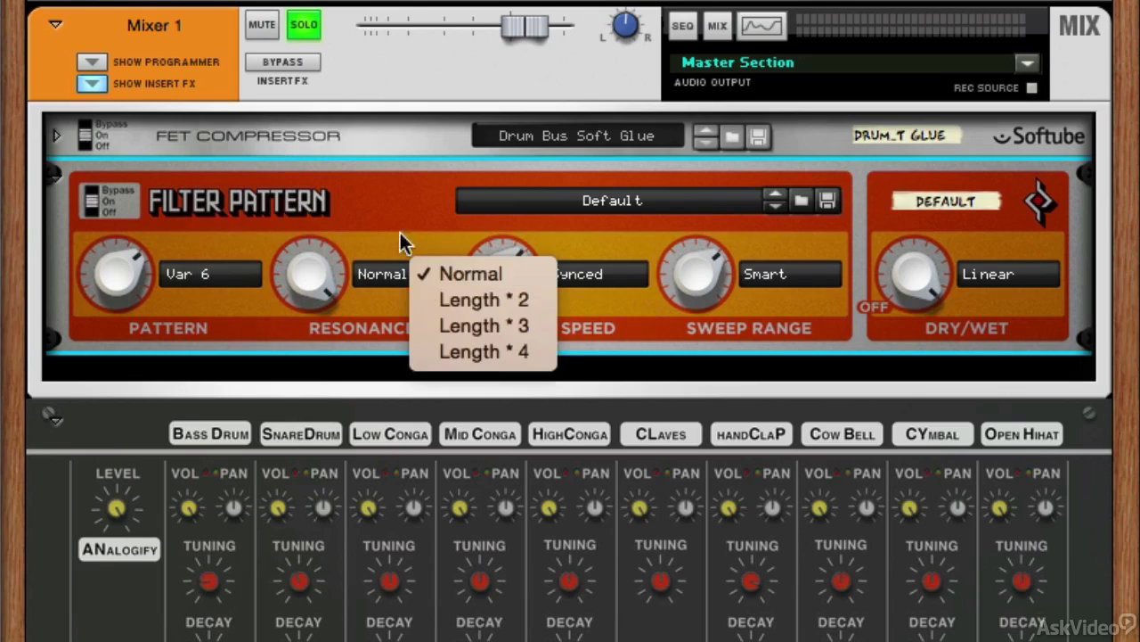
left_click(372, 208)
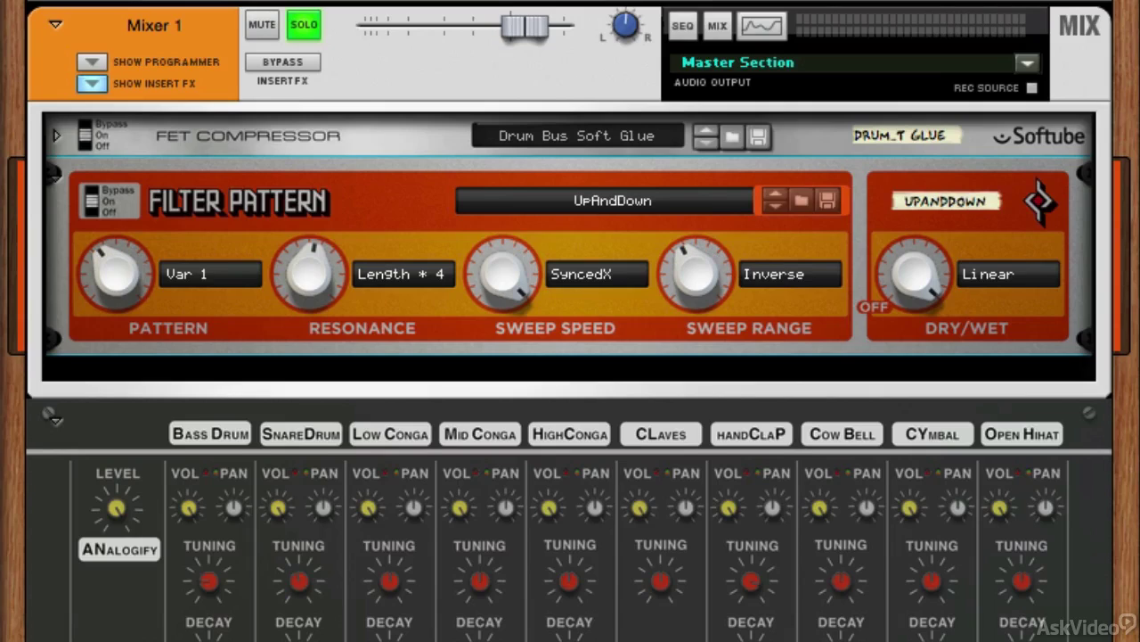
- Start playback and audition the Filter Pattern patches, switching from Flanger to Break
key("space")
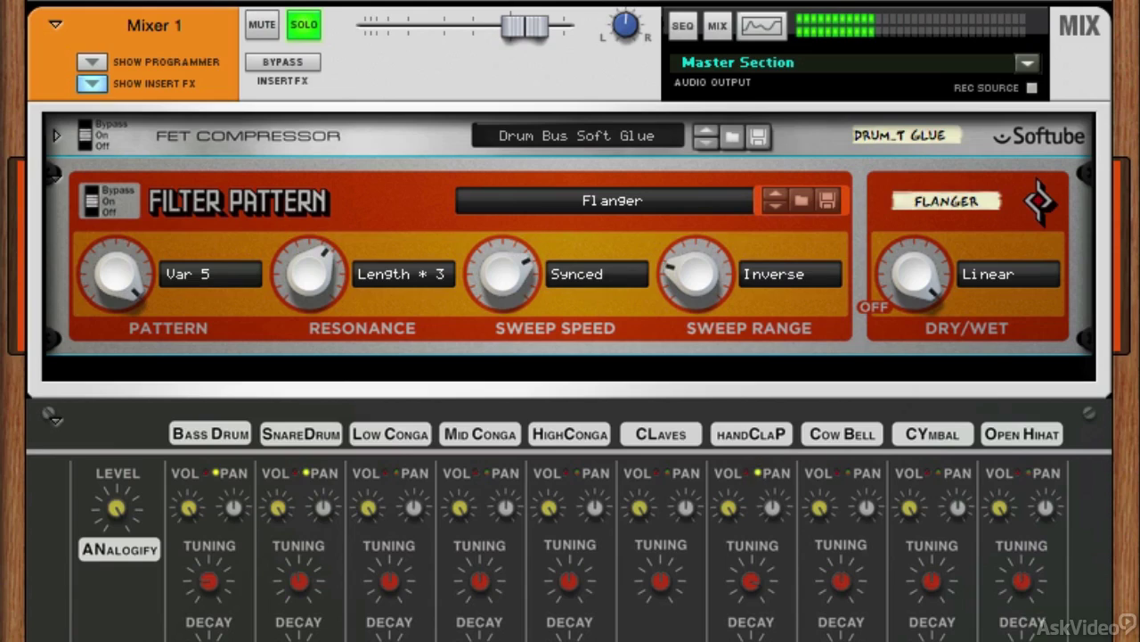
key("Down")
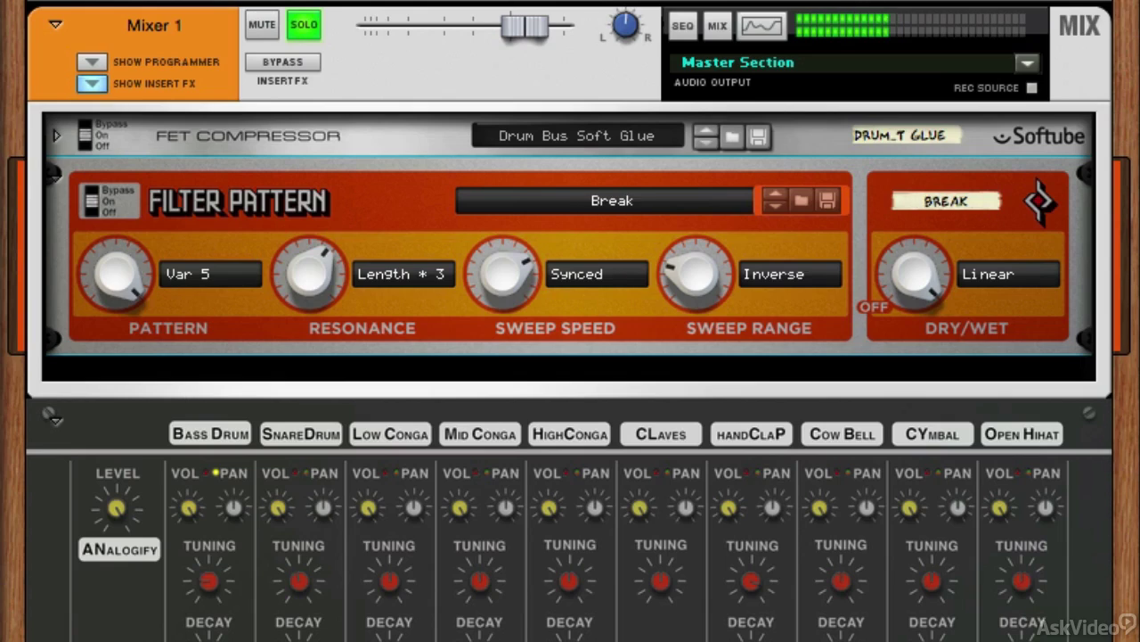